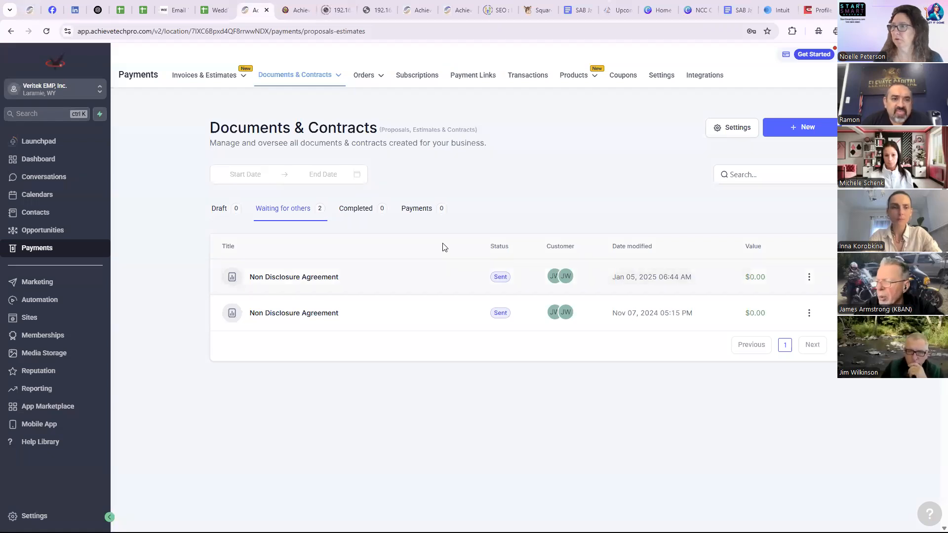
# - Check the draft, waiting-for-others and completed lists of documents and contracts
pyautogui.click(224, 213)
pyautogui.click(297, 209)
pyautogui.click(364, 213)
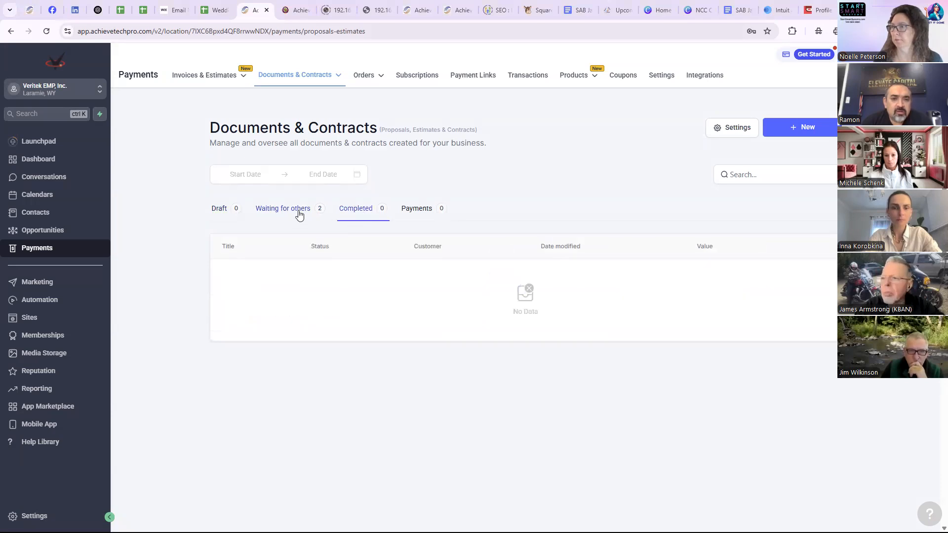
# - Clone the newest Non Disclosure Agreement that is waiting for others and open the draft copy for editing
pyautogui.click(298, 214)
pyautogui.click(808, 280)
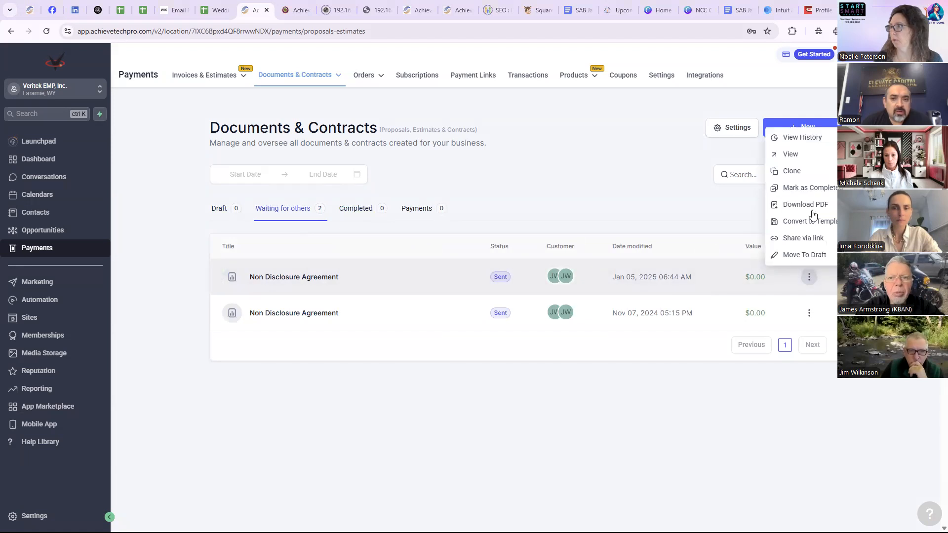
pyautogui.click(804, 171)
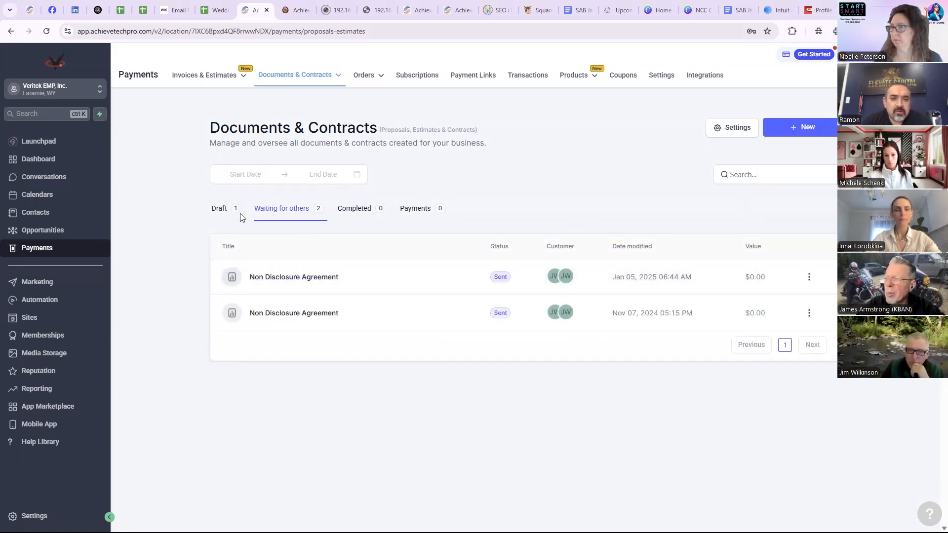
pyautogui.click(220, 209)
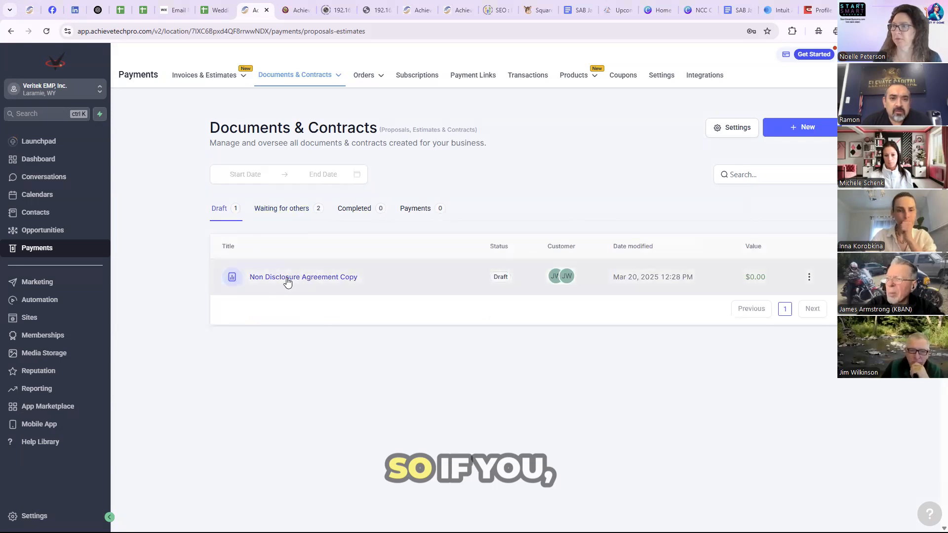
pyautogui.click(287, 279)
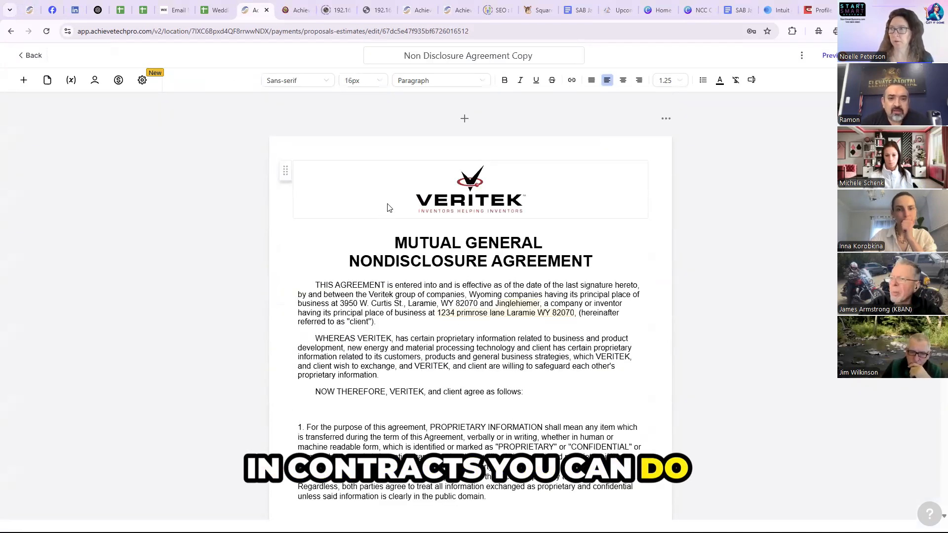
# - Examine the elements that can be added to the agreement and the signer choices of the first initials field
pyautogui.click(389, 232)
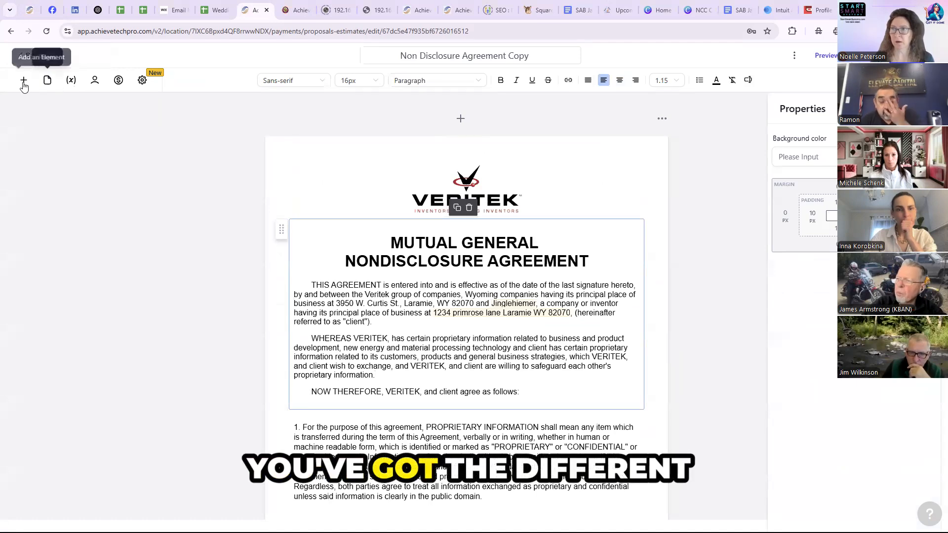
pyautogui.click(23, 83)
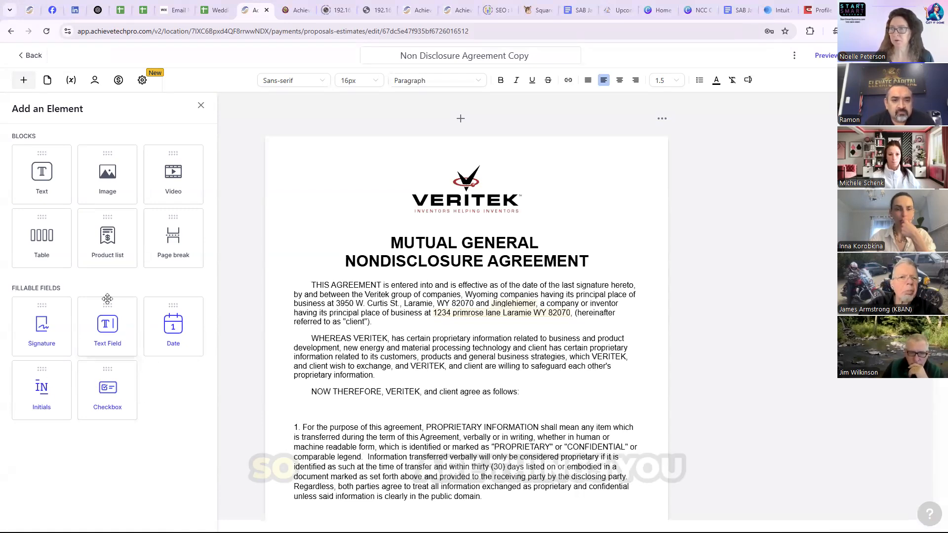
pyautogui.scroll(-3, 346, 308)
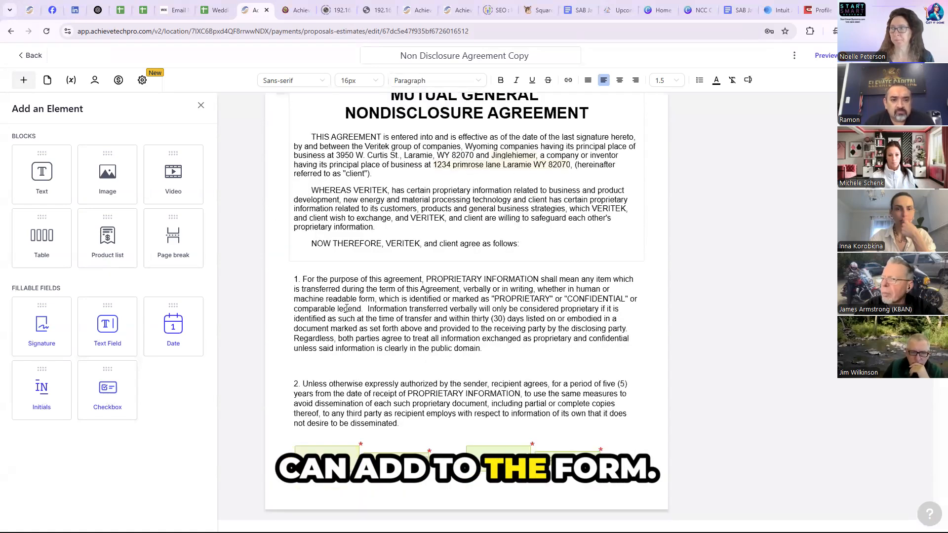
pyautogui.scroll(-4, 346, 309)
pyautogui.click(326, 261)
pyautogui.click(848, 153)
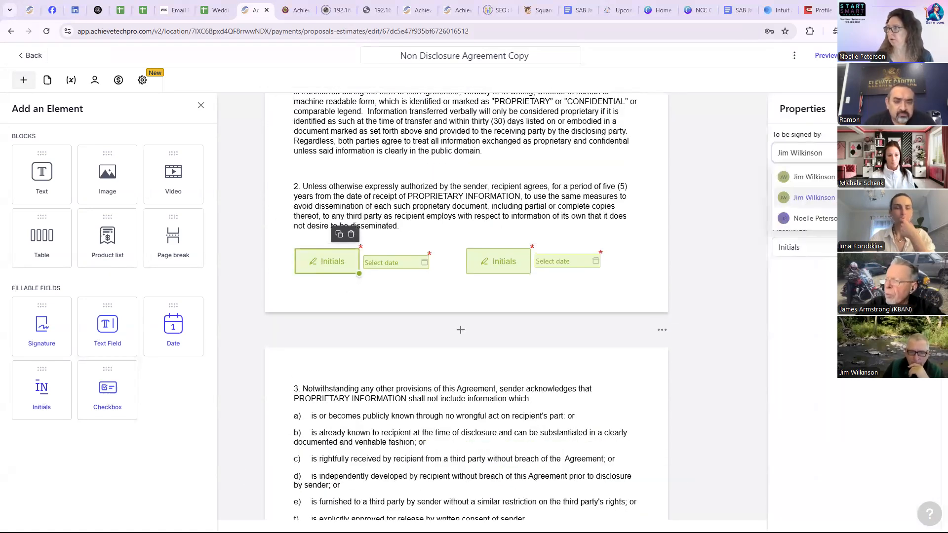
pyautogui.click(755, 224)
# - Change the primary client in the agreement's recipients to another existing contact
pyautogui.click(95, 80)
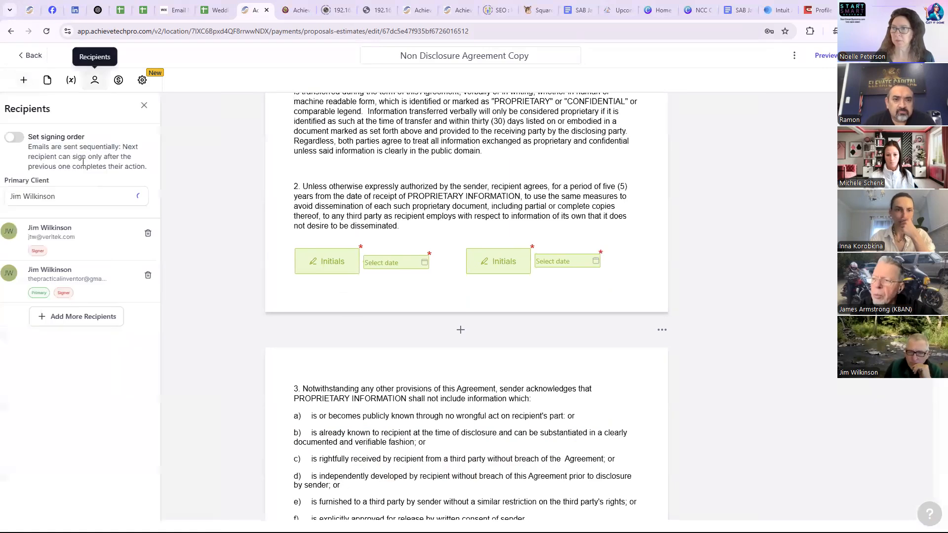
pyautogui.click(72, 198)
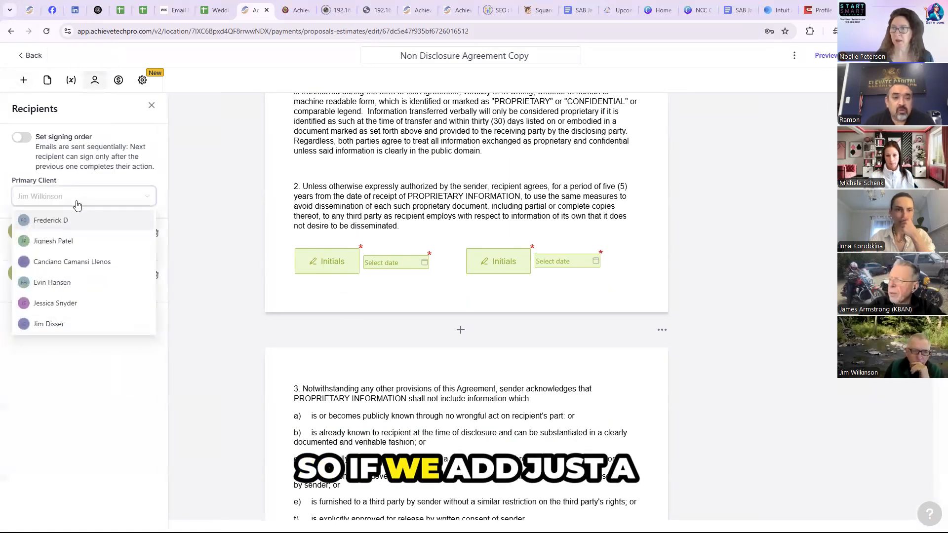
pyautogui.scroll(-2, 74, 296)
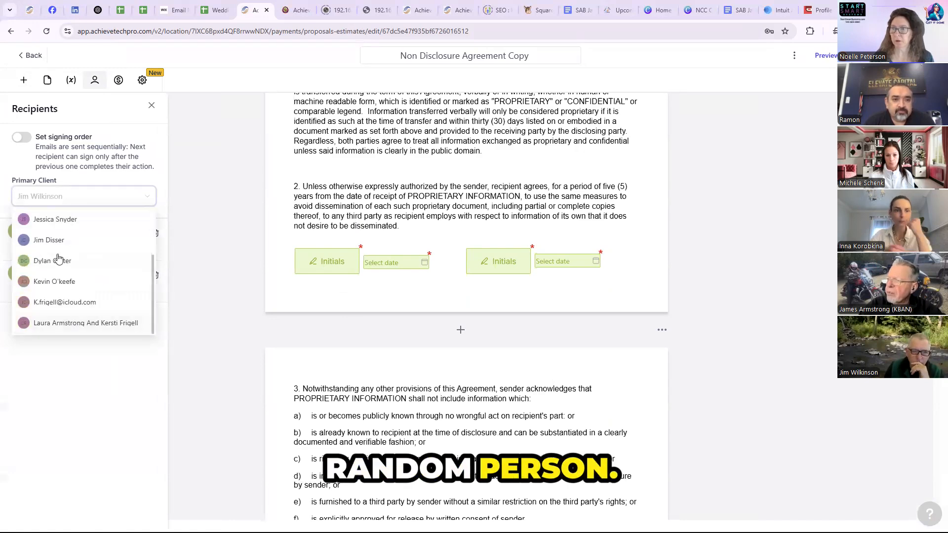
pyautogui.click(61, 239)
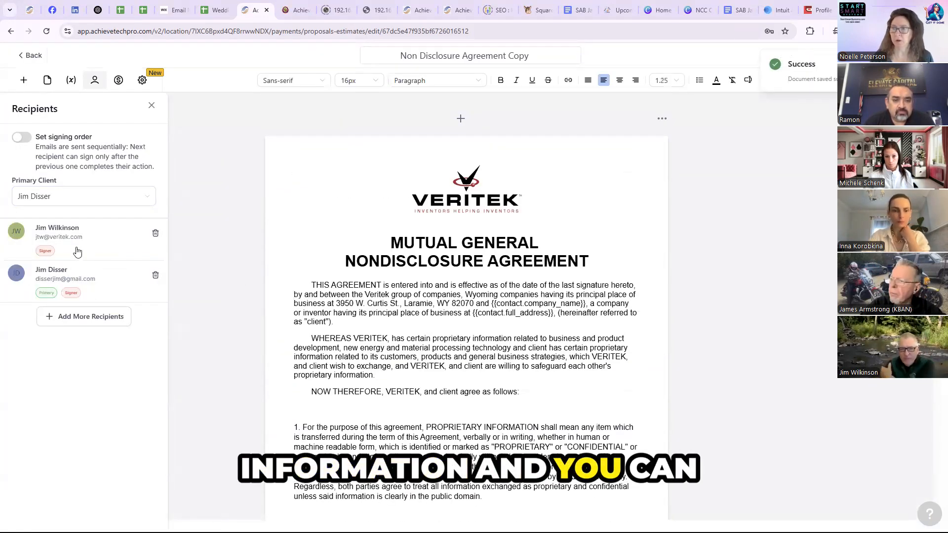
# - Enable the signing order and place the primary client first, ahead of the company signer
pyautogui.click(22, 138)
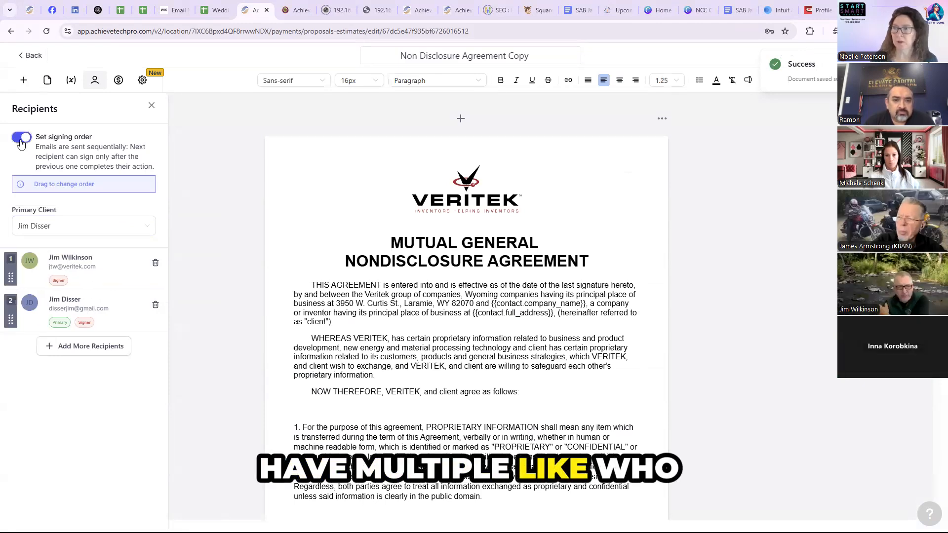
pyautogui.moveTo(89, 305); pyautogui.dragTo(90, 258)
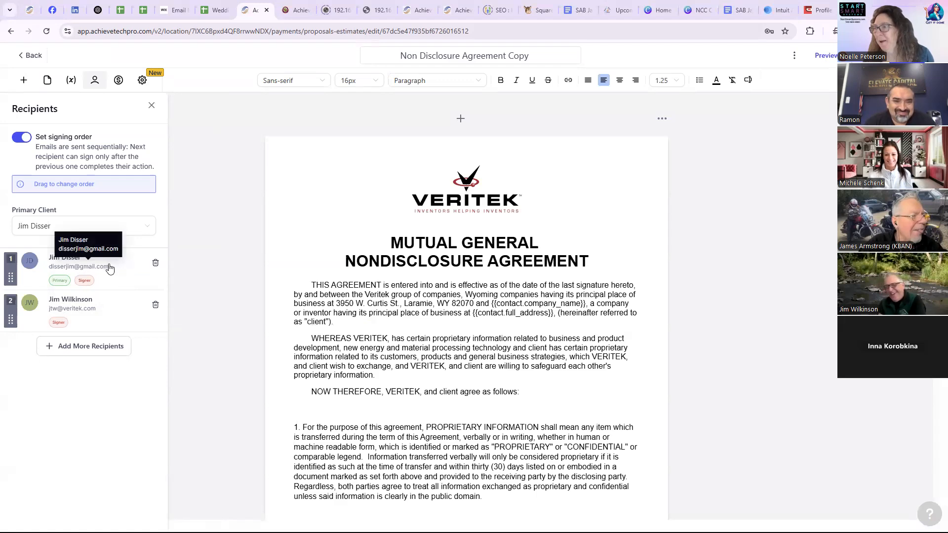
pyautogui.scroll(-8, 236, 301)
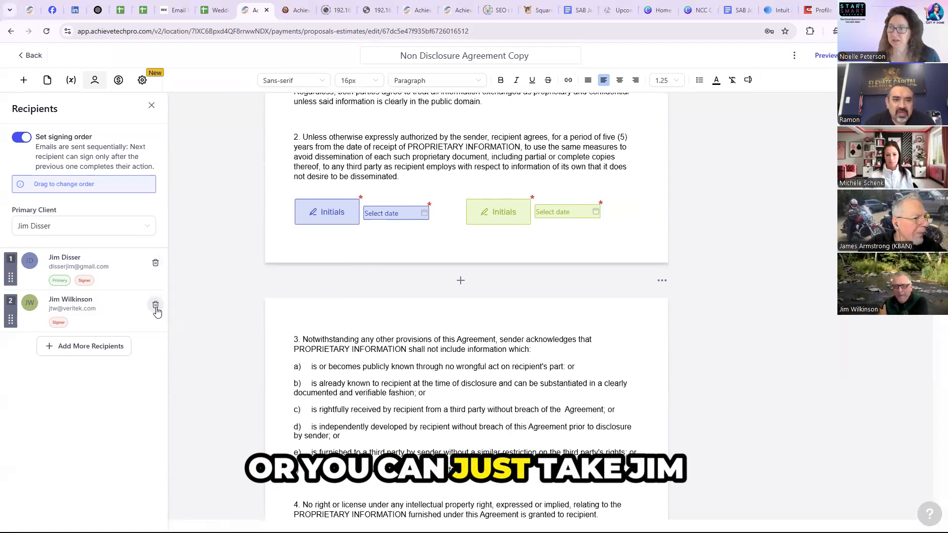
# - Remove both recipients from the agreement copy and look up another contact to set as the primary client
pyautogui.click(156, 303)
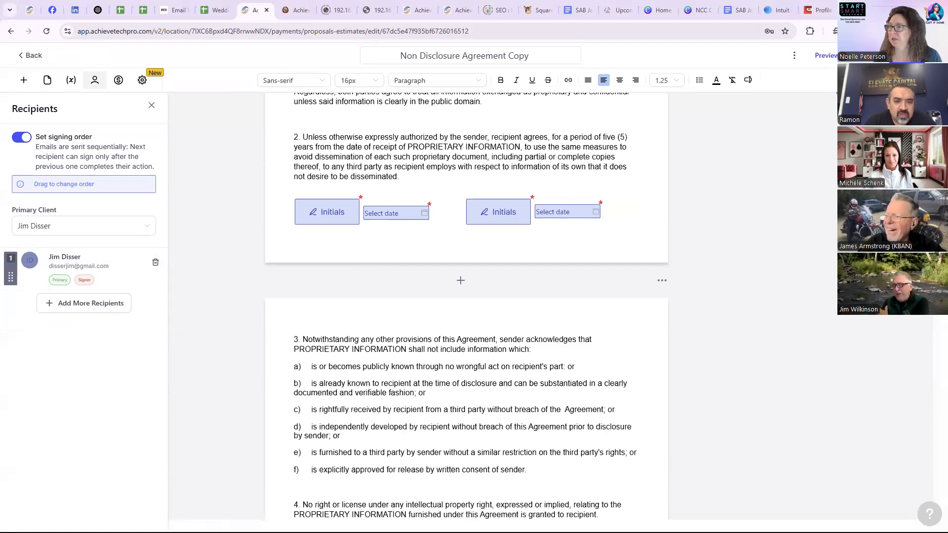
pyautogui.click(155, 263)
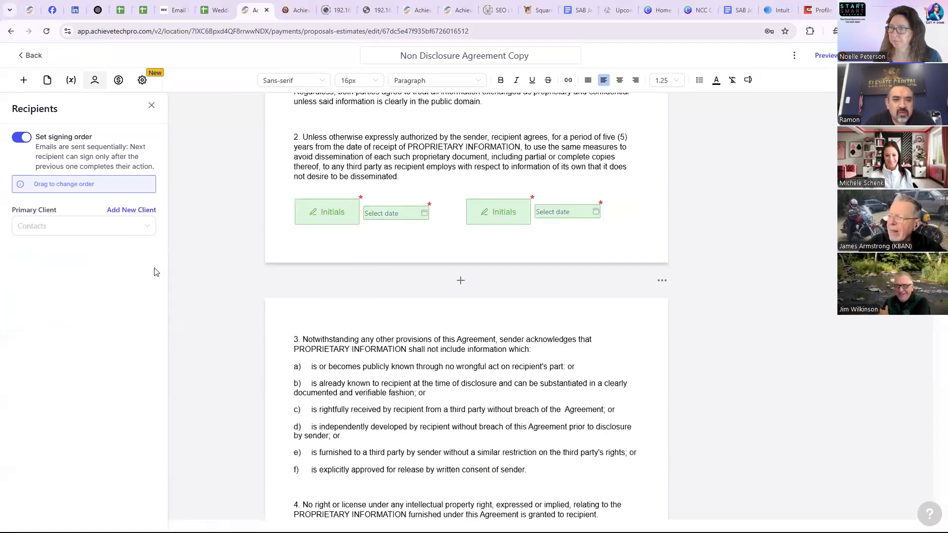
pyautogui.click(124, 235)
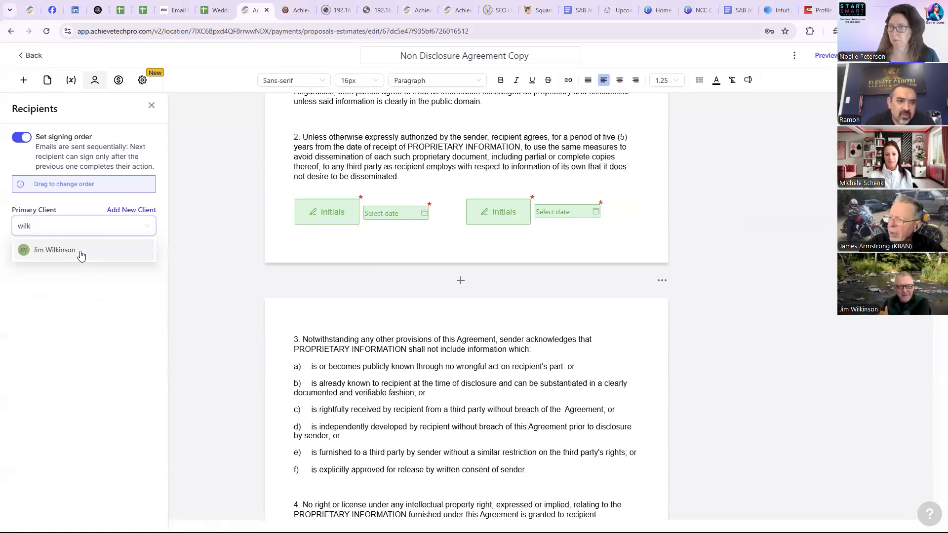
pyautogui.click(79, 251)
pyautogui.scroll(5, 799, 168)
pyautogui.scroll(-20, 799, 168)
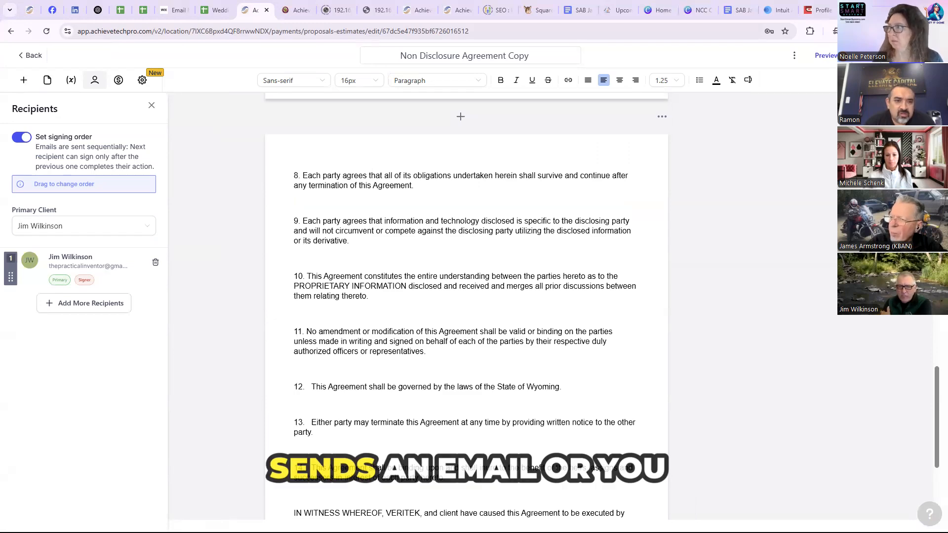
# - View the share-link option for sending the agreement copy, and return to the documents list without generating links
pyautogui.click(883, 55)
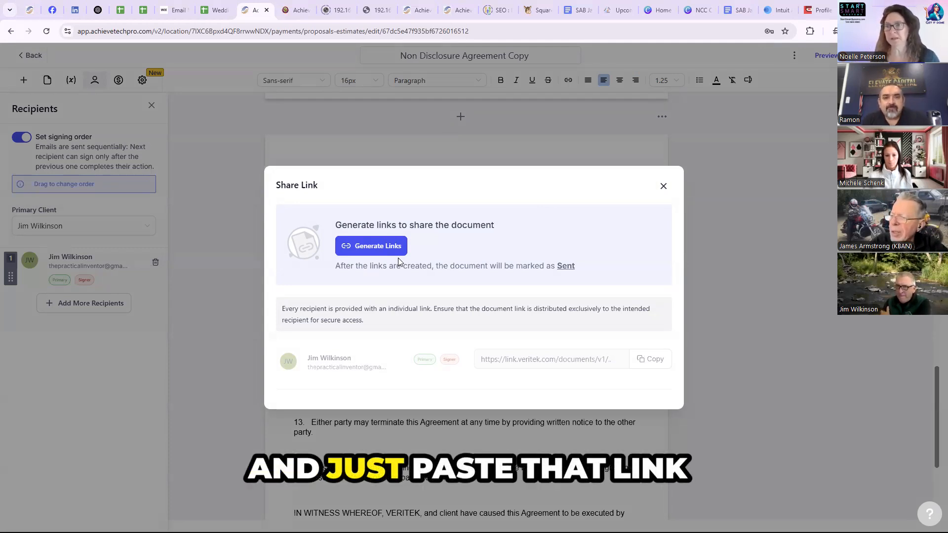
pyautogui.click(663, 185)
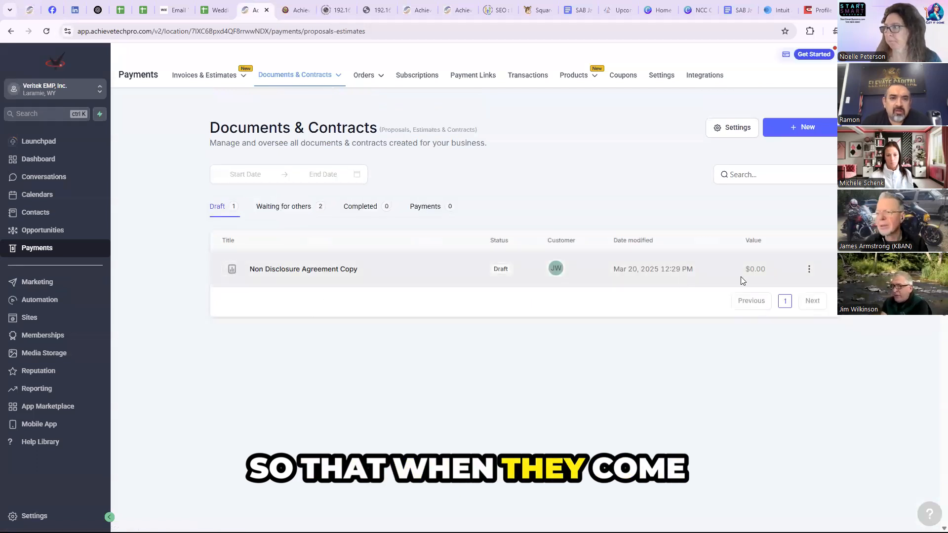
# - Permanently delete the draft Non Disclosure Agreement Copy
pyautogui.click(809, 270)
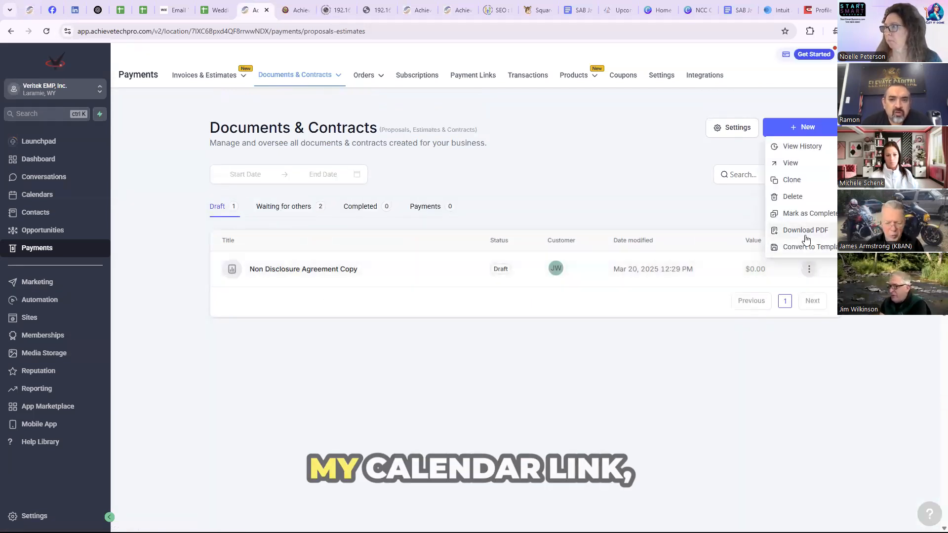
pyautogui.click(795, 196)
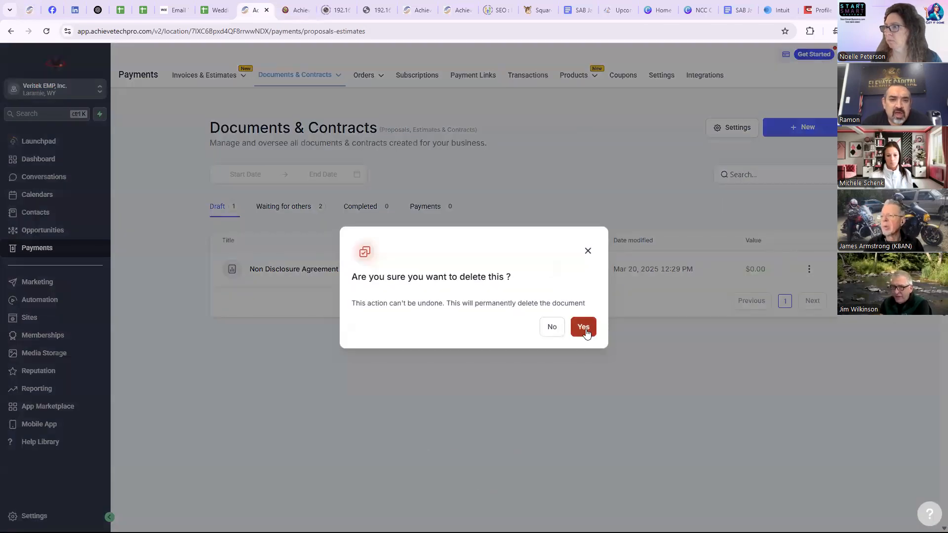
pyautogui.click(583, 328)
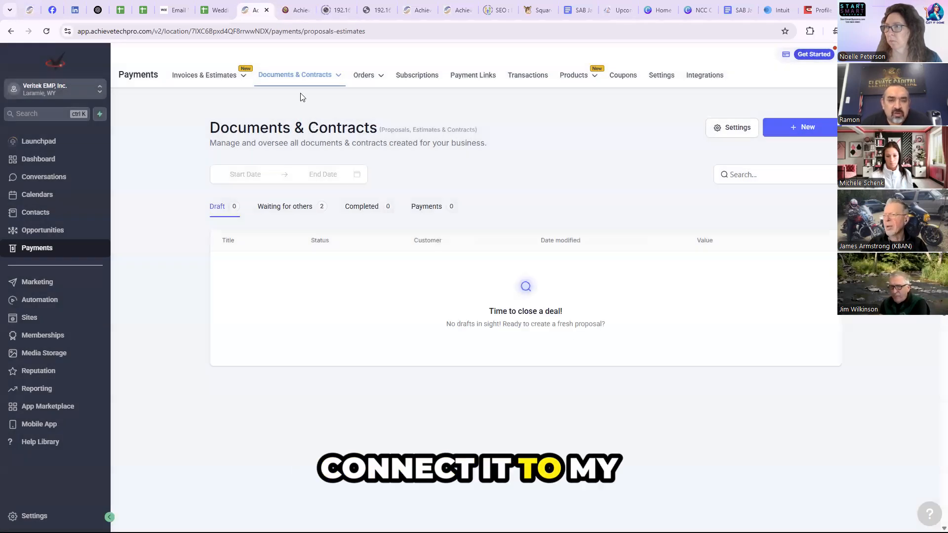
# - Create a new document from the Non Disclosure Agreement template
pyautogui.moveTo(300, 79)
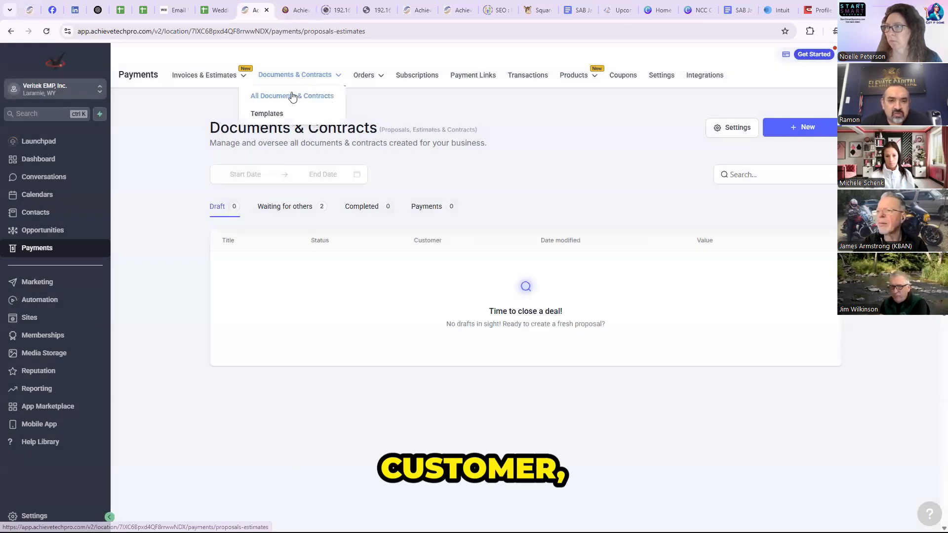
pyautogui.click(275, 128)
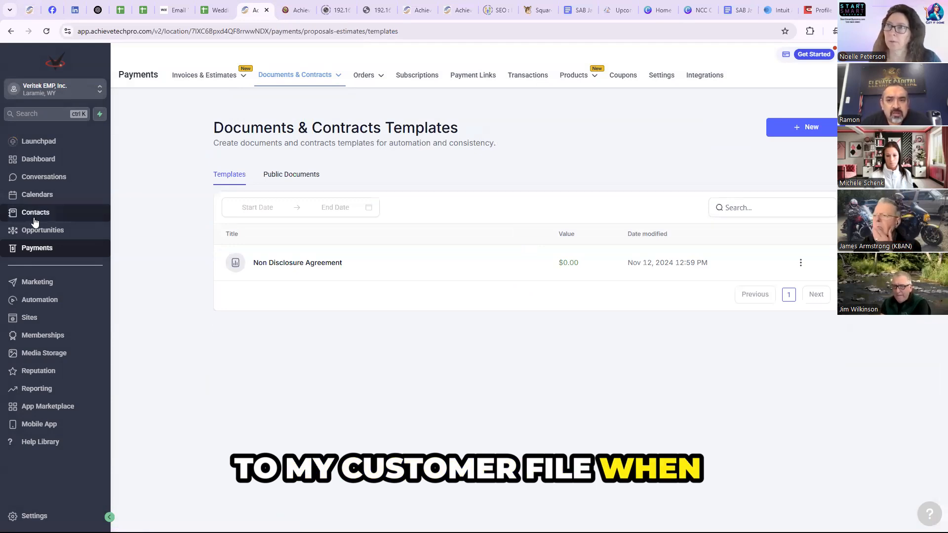
pyautogui.click(290, 265)
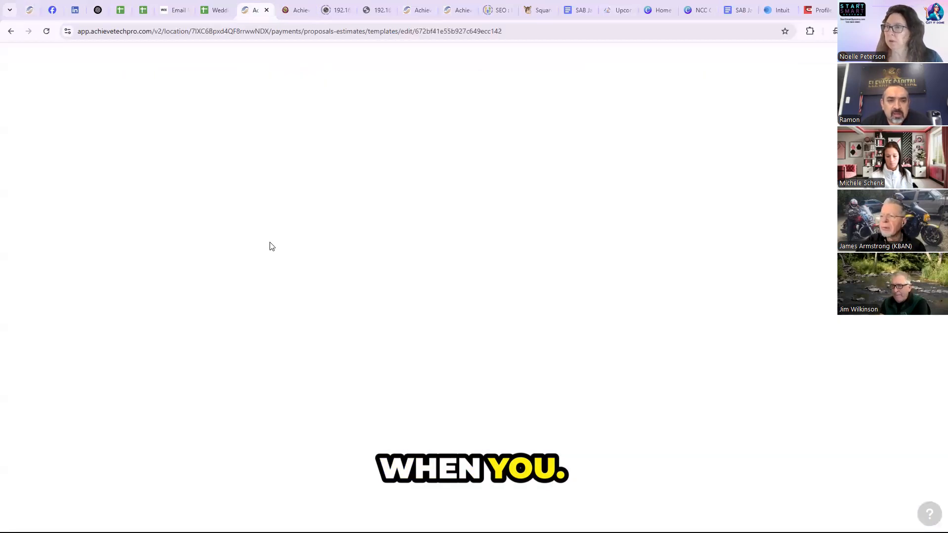
pyautogui.click(10, 31)
pyautogui.click(801, 263)
pyautogui.click(795, 226)
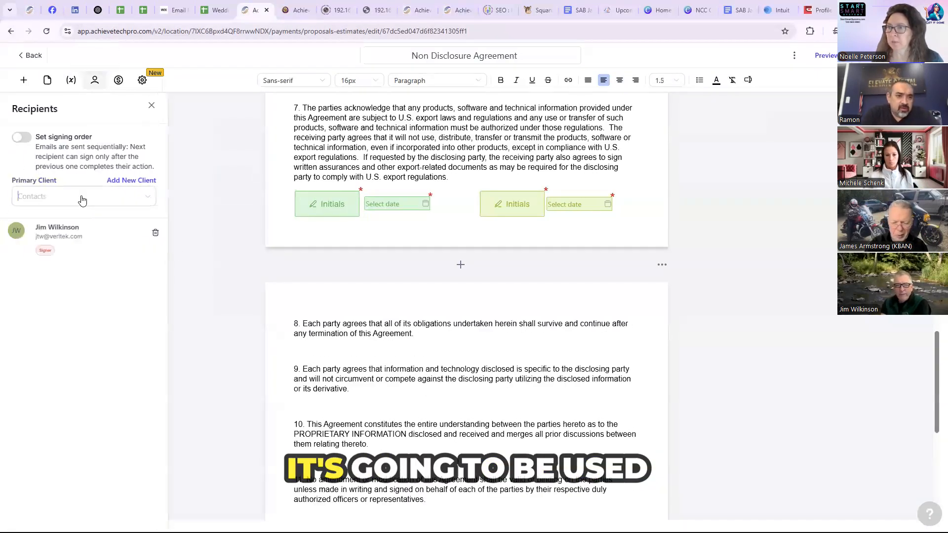
# - Search the contacts by first name and set the matching client as the new agreement's primary client
pyautogui.click(81, 199)
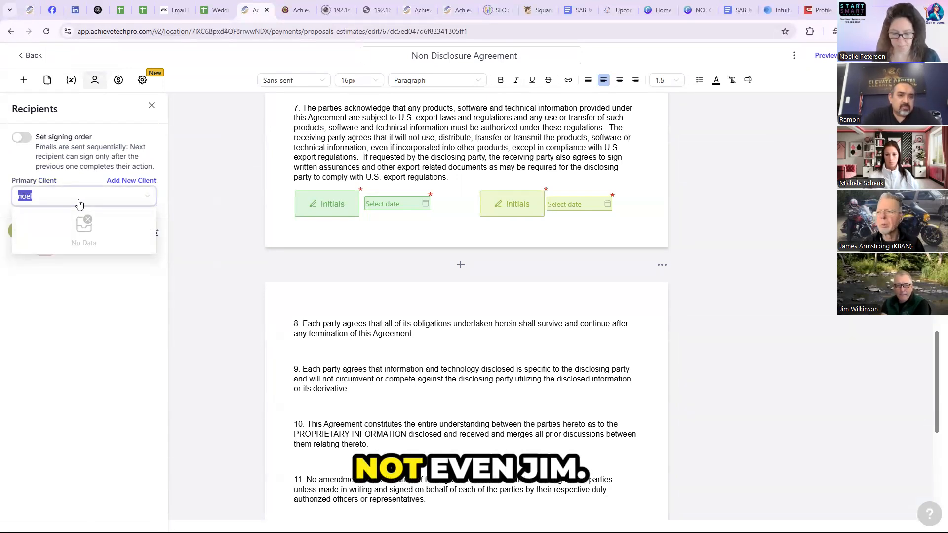
pyautogui.write('jim')
pyautogui.click(65, 241)
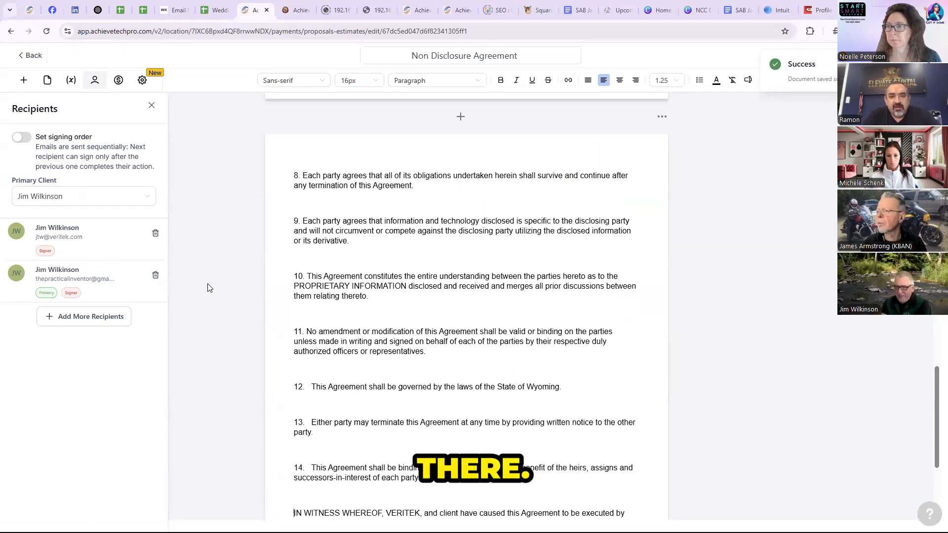
# - Inspect the company name and full address merge fields in the agreement's opening paragraph
pyautogui.scroll(1, 208, 286)
pyautogui.scroll(20, 216, 246)
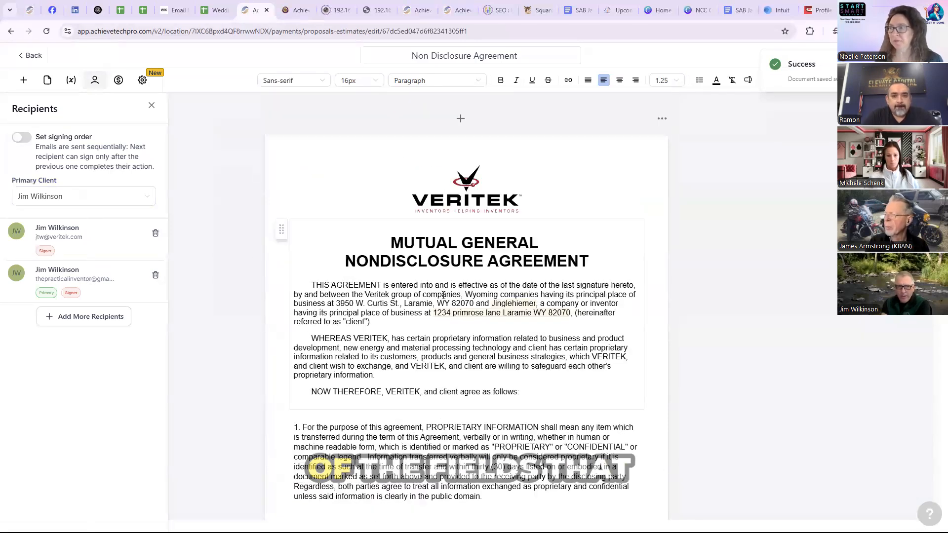
pyautogui.moveTo(447, 313)
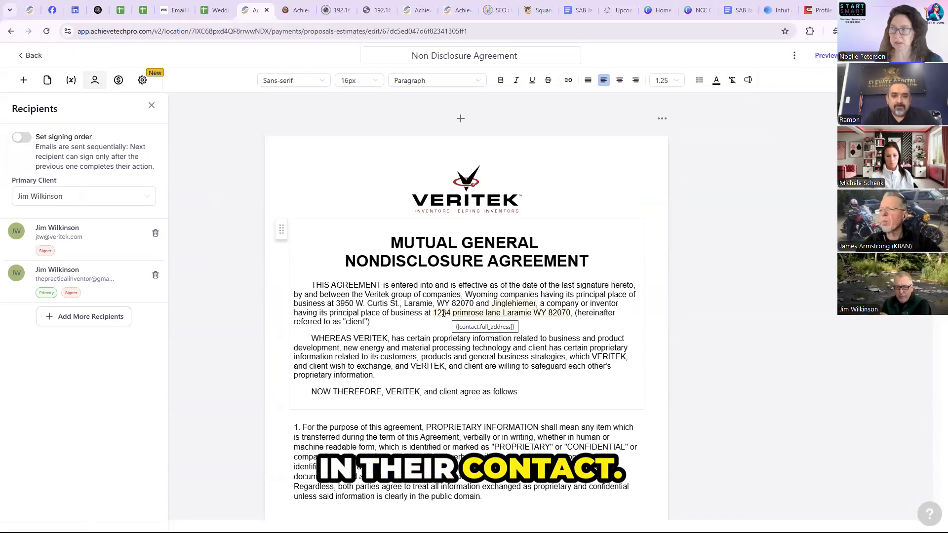
pyautogui.moveTo(434, 313); pyautogui.dragTo(511, 312)
pyautogui.click(518, 322)
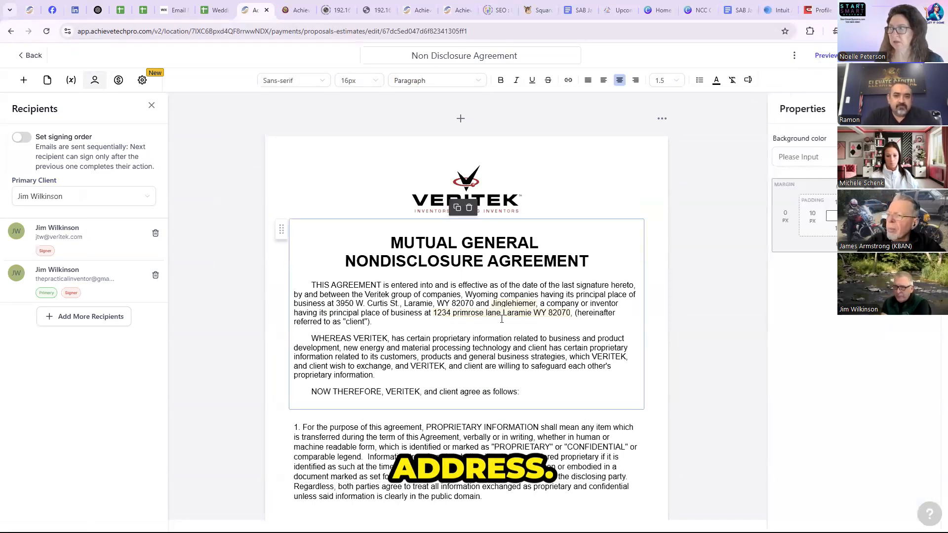
pyautogui.moveTo(474, 316)
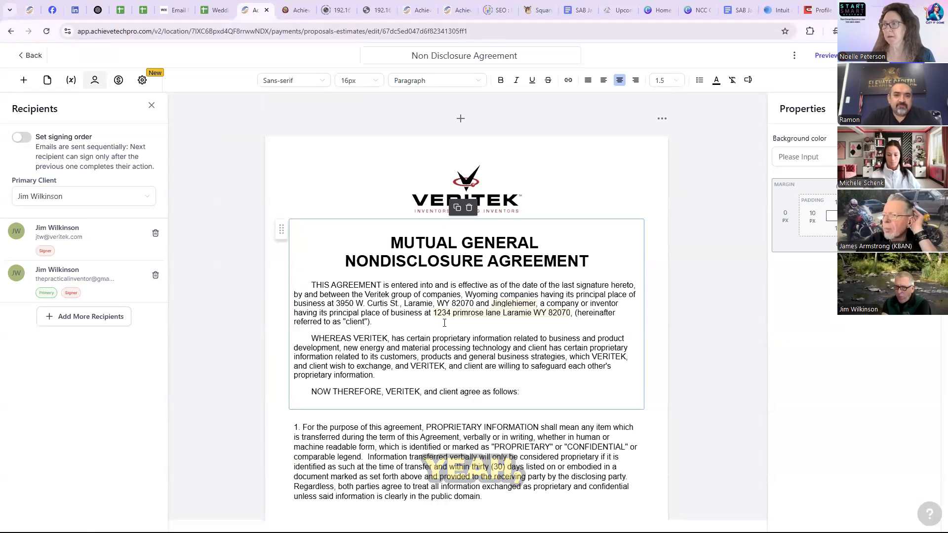
# - Return to the documents list, reopen the draft Non Disclosure Agreement and display its payment settings
pyautogui.click(32, 56)
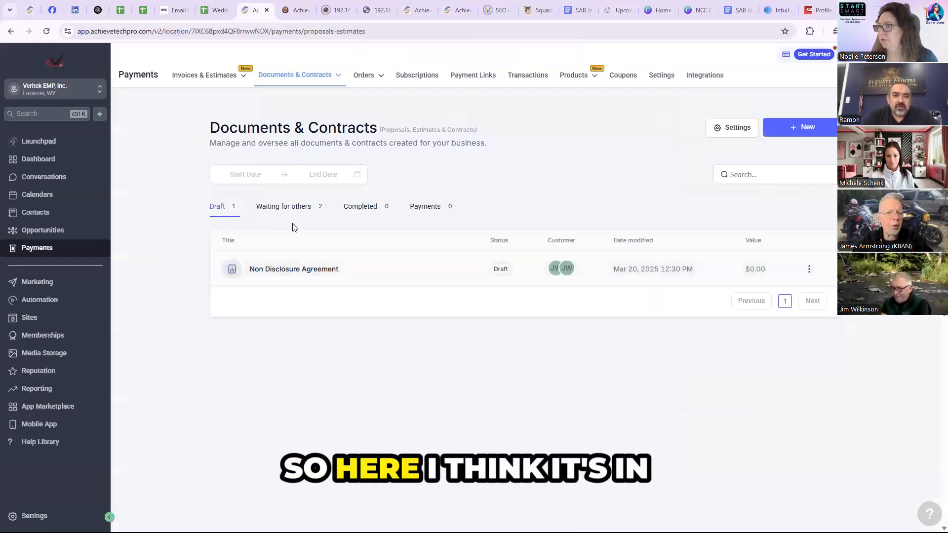
pyautogui.click(294, 269)
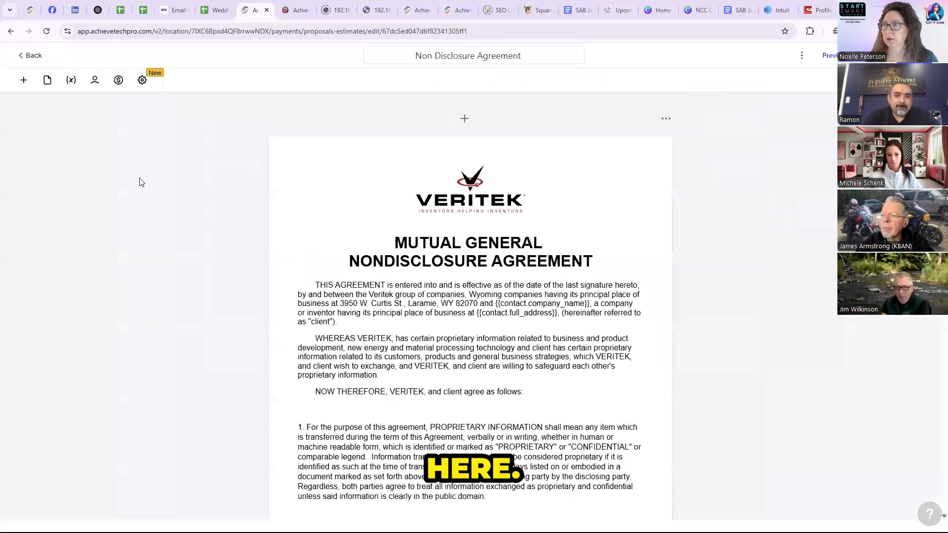
pyautogui.click(119, 80)
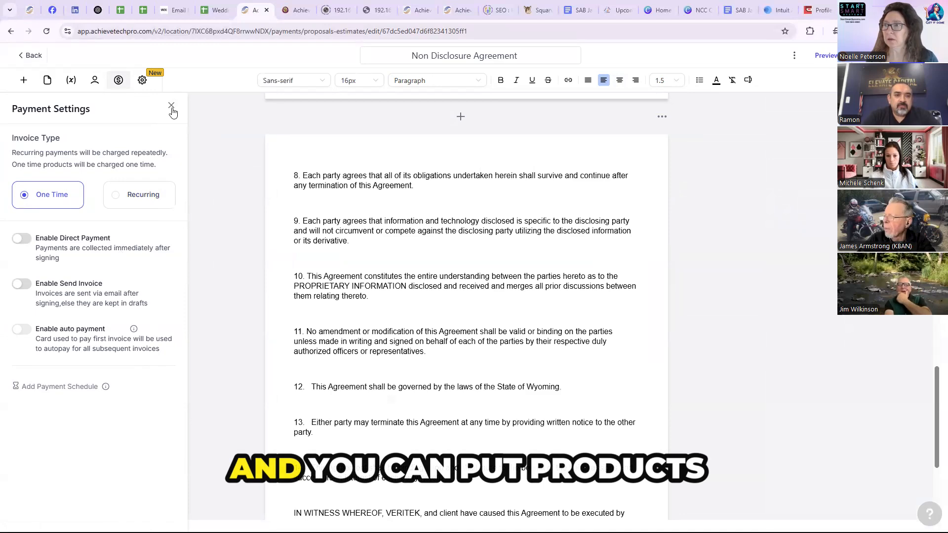
# - Insert a product table between clauses 11 and 12 of the agreement and check which products can be added as an item
pyautogui.click(24, 80)
pyautogui.moveTo(89, 217); pyautogui.dragTo(334, 370)
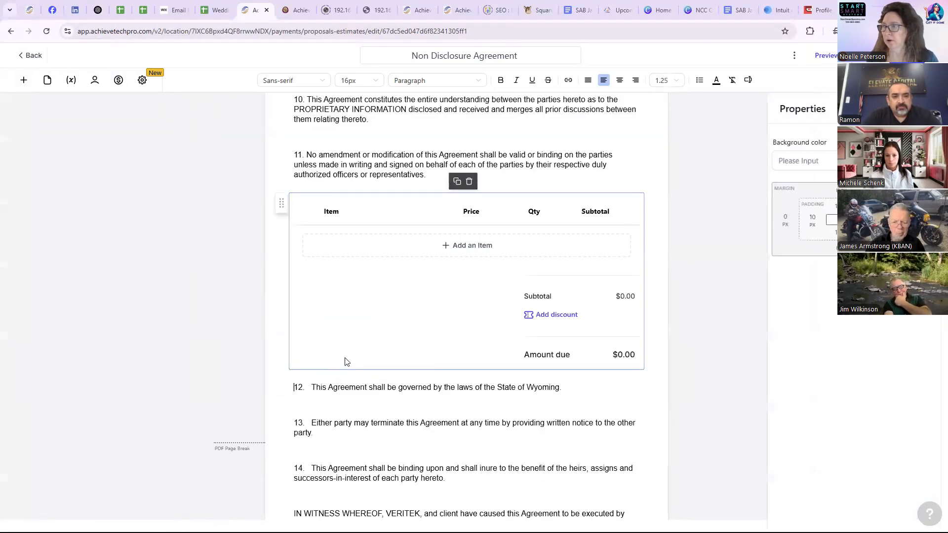
pyautogui.click(464, 246)
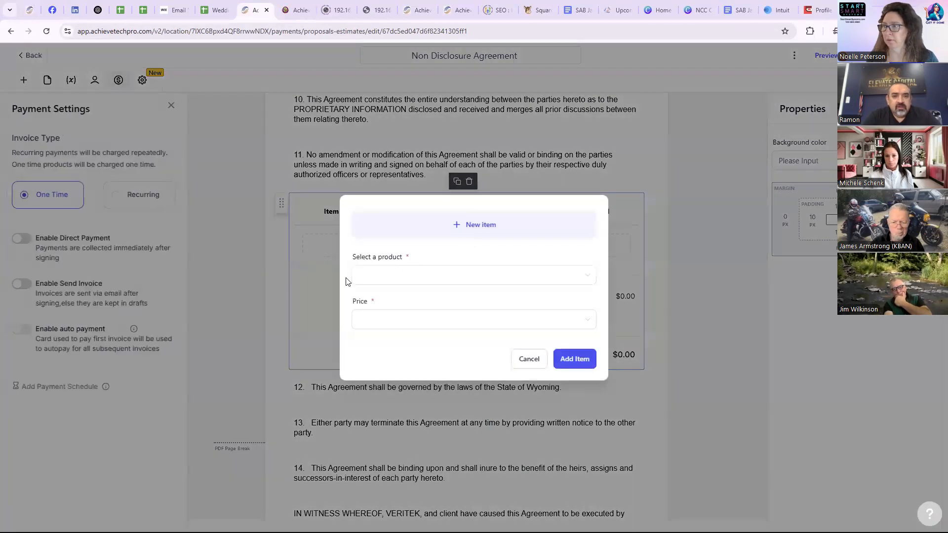
pyautogui.click(419, 275)
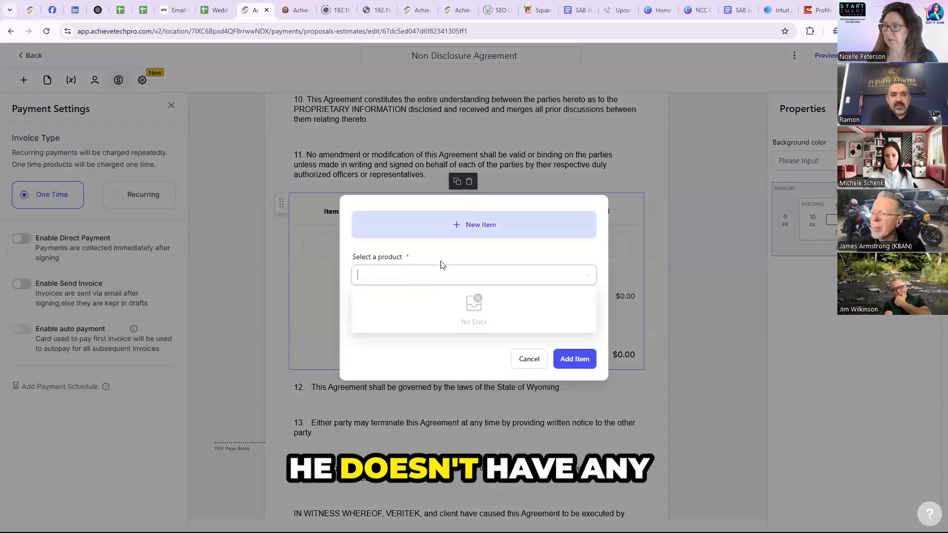
pyautogui.click(528, 359)
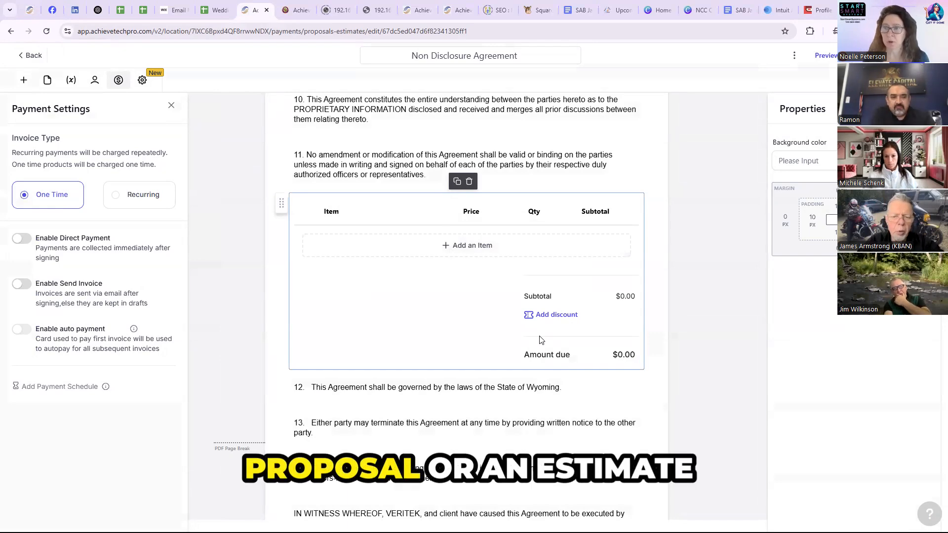
# - Examine the Enable Send Invoice option in the agreement's payment settings
pyautogui.scroll(-2, 522, 328)
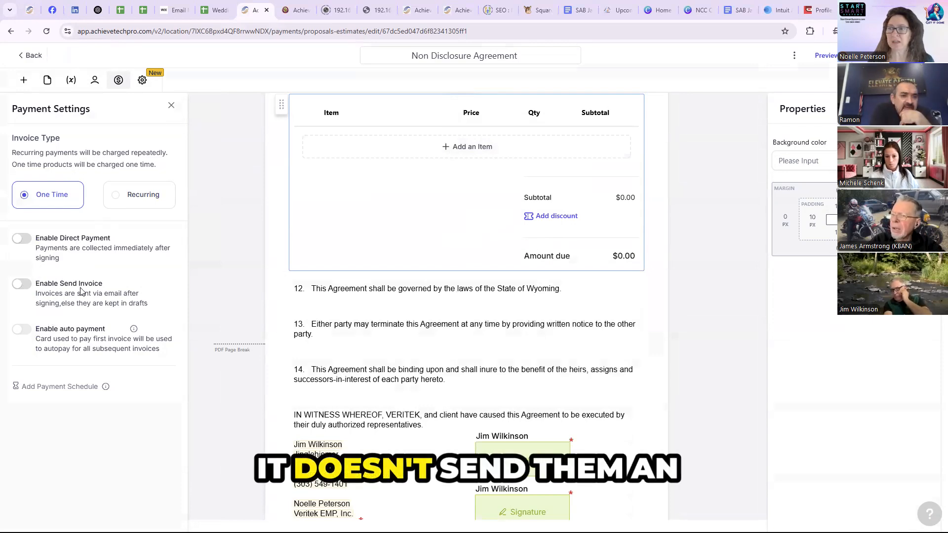
pyautogui.moveTo(79, 285); pyautogui.dragTo(104, 289)
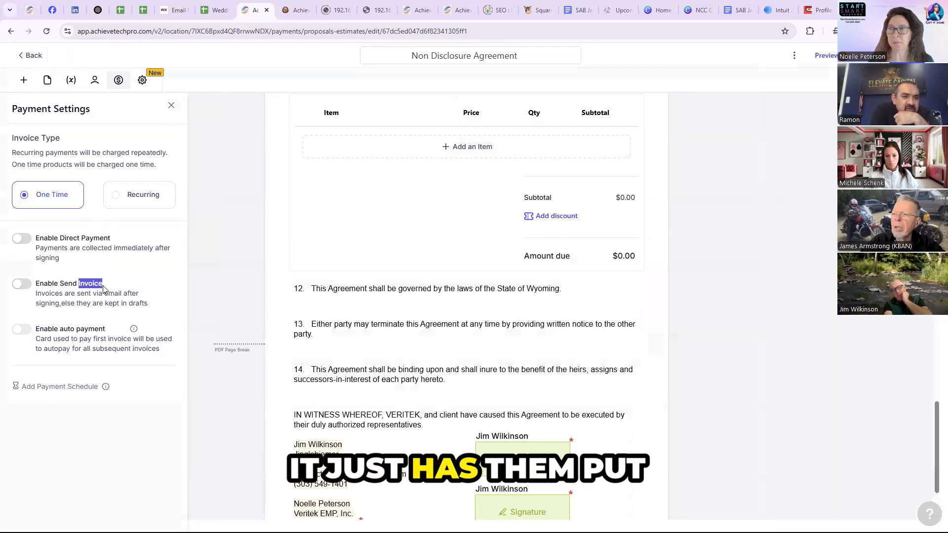